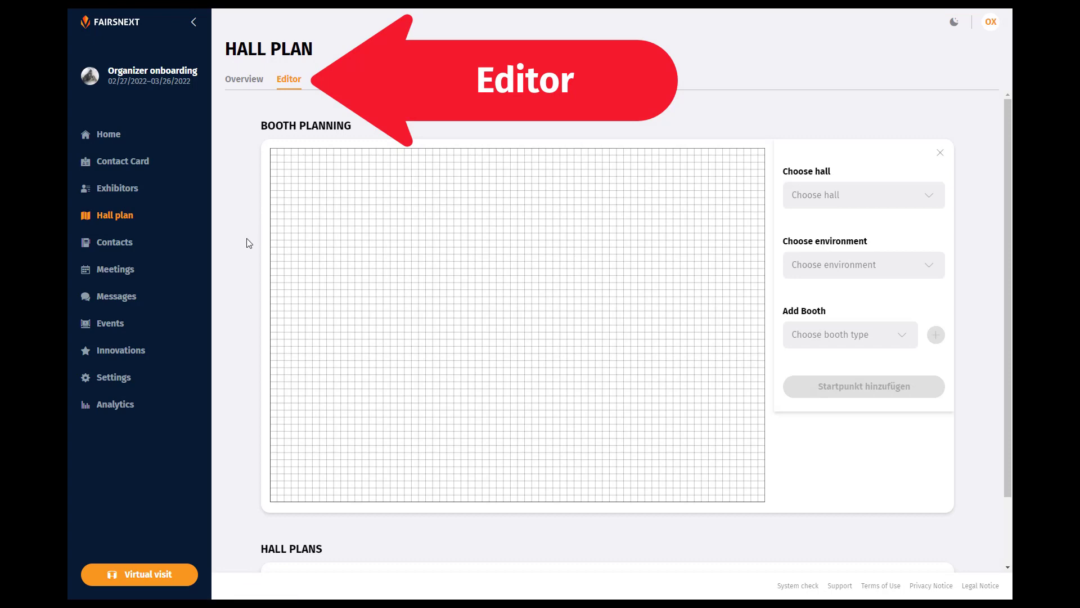
Add a hall named 'Hall 01', save it, then mark it Public and save again.
scroll(248, 243, "down", 2)
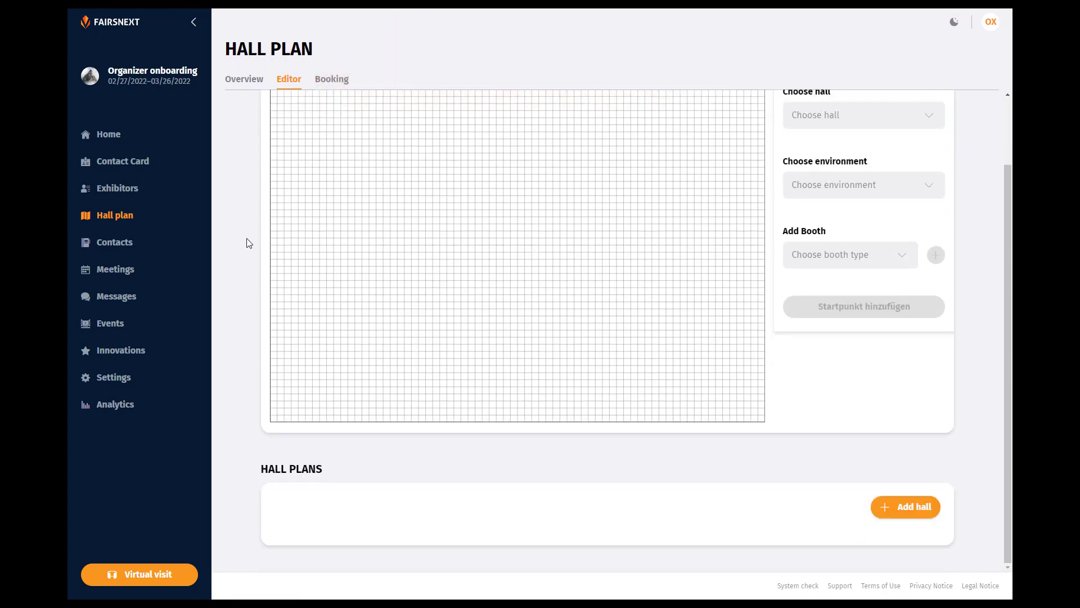
left_click(917, 507)
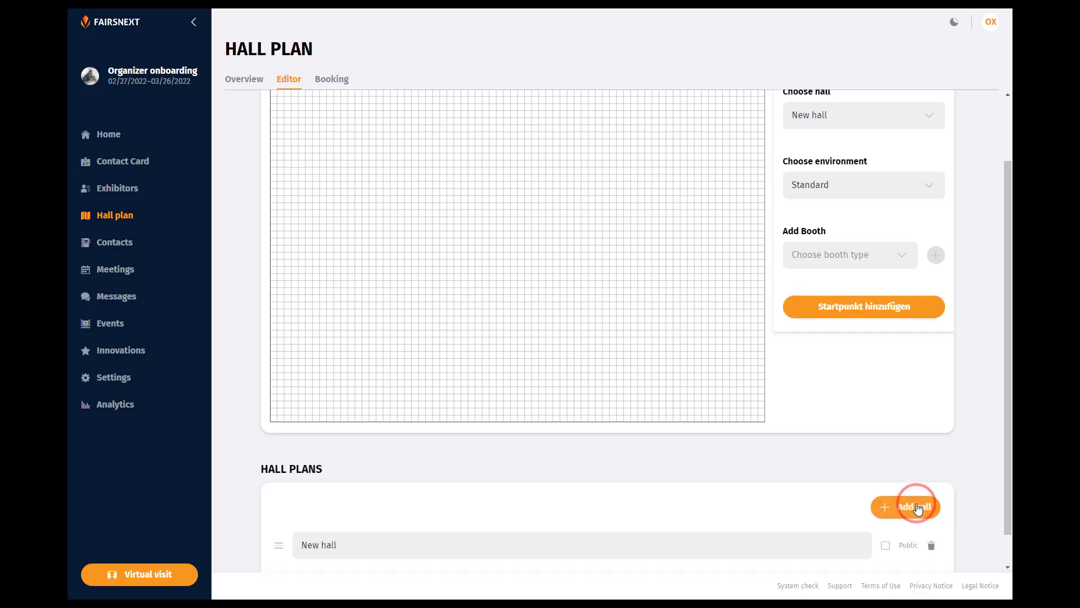
scroll(815, 507, "down", 1)
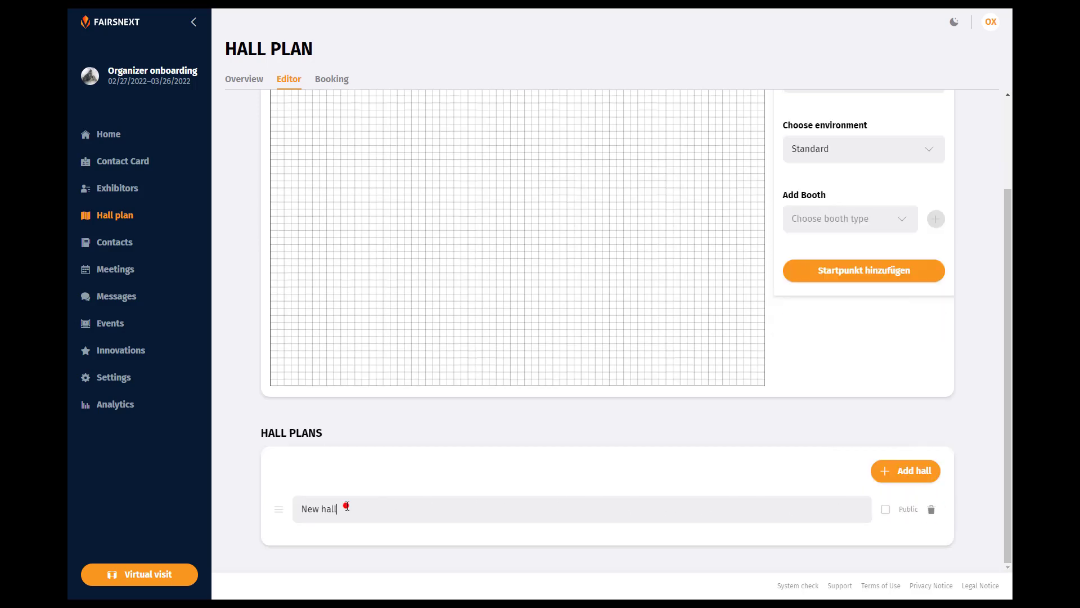
key("BackSpace")
key("BackSpace")
key("BackSpace")
key("BackSpace")
key("BackSpace")
key("BackSpace")
key("BackSpace")
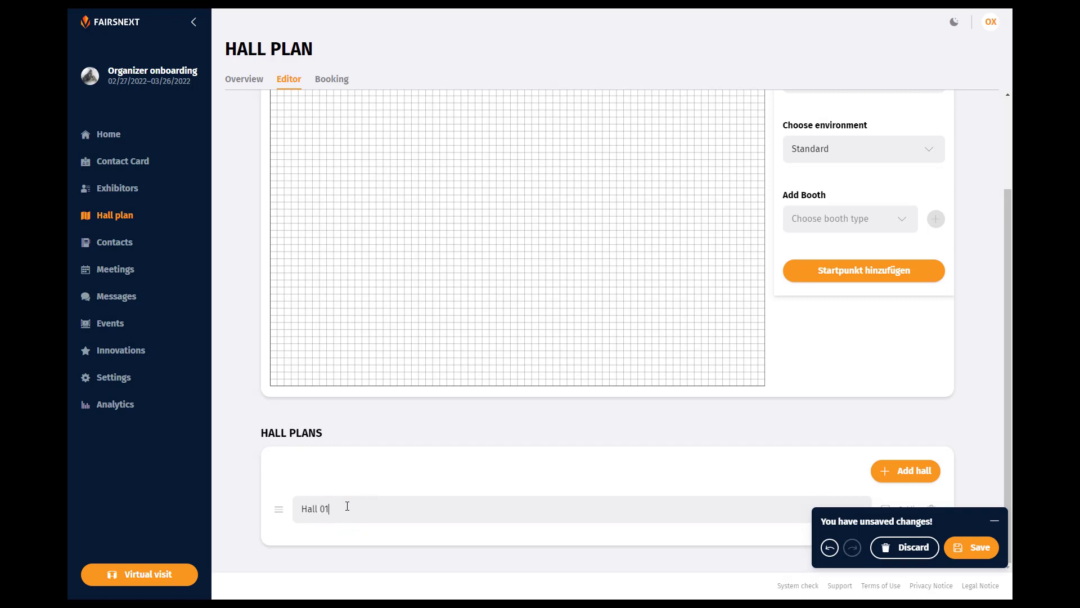
left_click(976, 549)
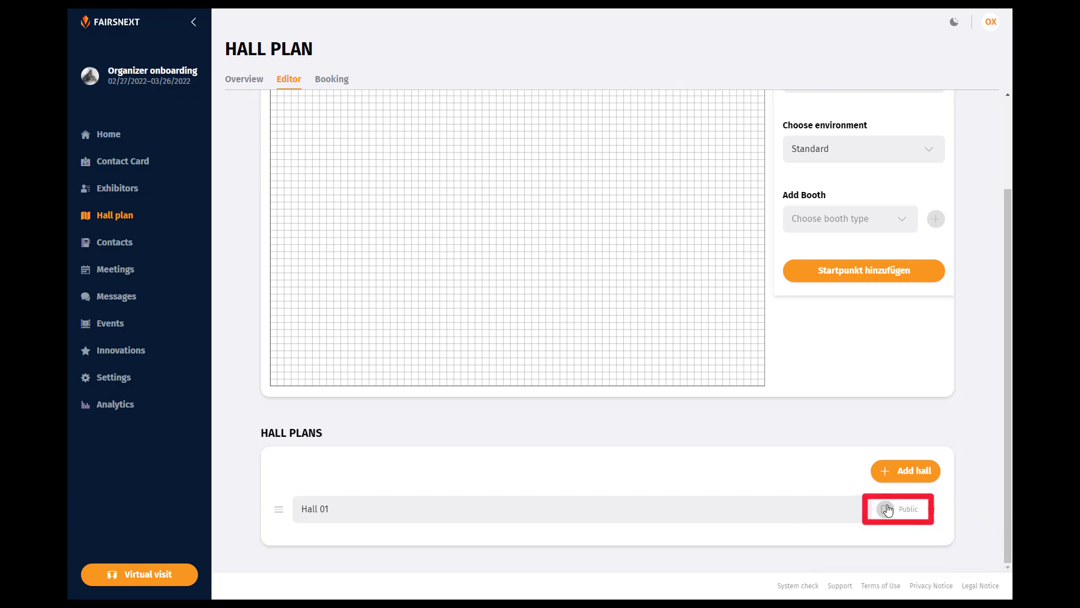
left_click(887, 509)
left_click(983, 549)
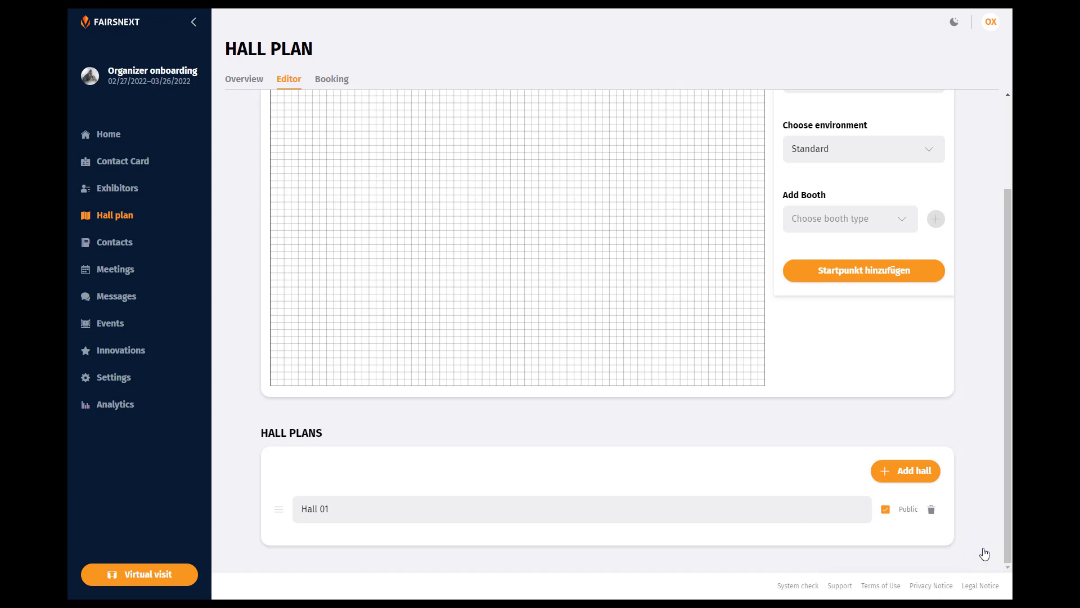
Add an Eckstand booth and move it to the centre of Hall 01's grid.
scroll(985, 555, "up", 3)
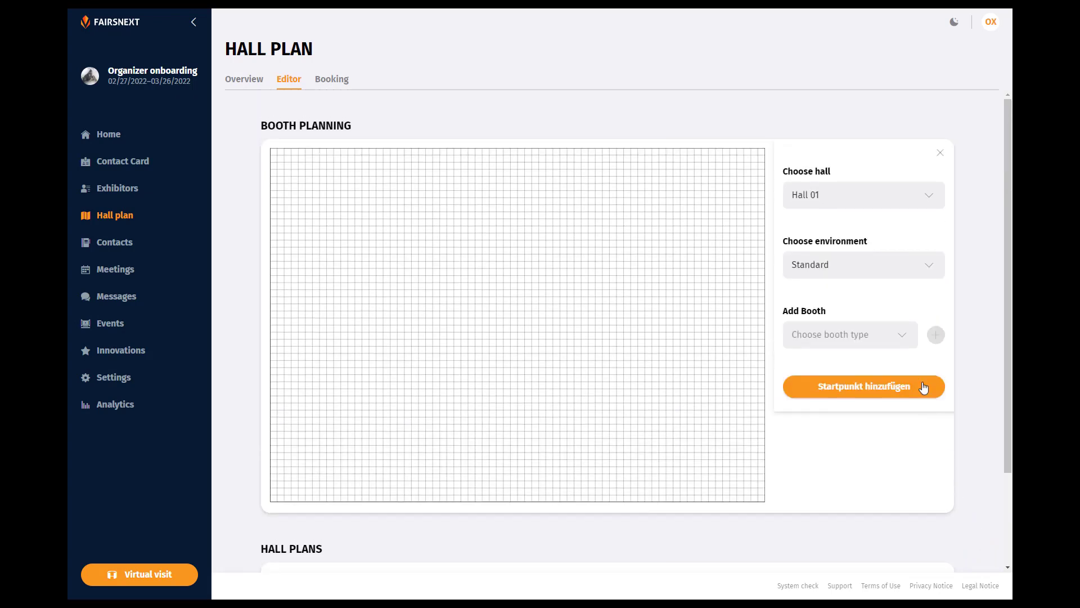
left_click(904, 336)
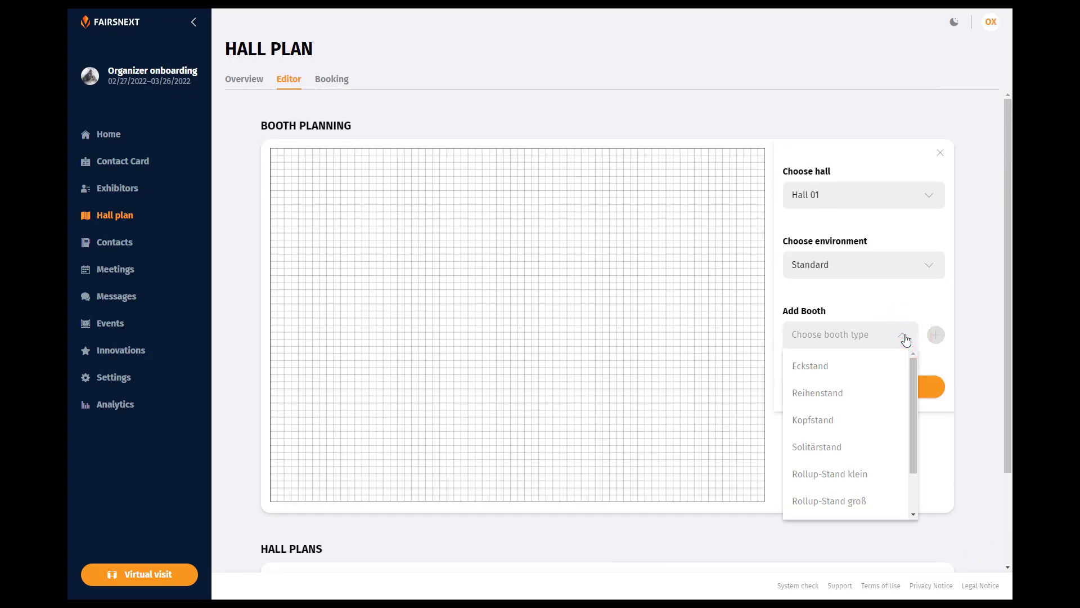
left_click(883, 367)
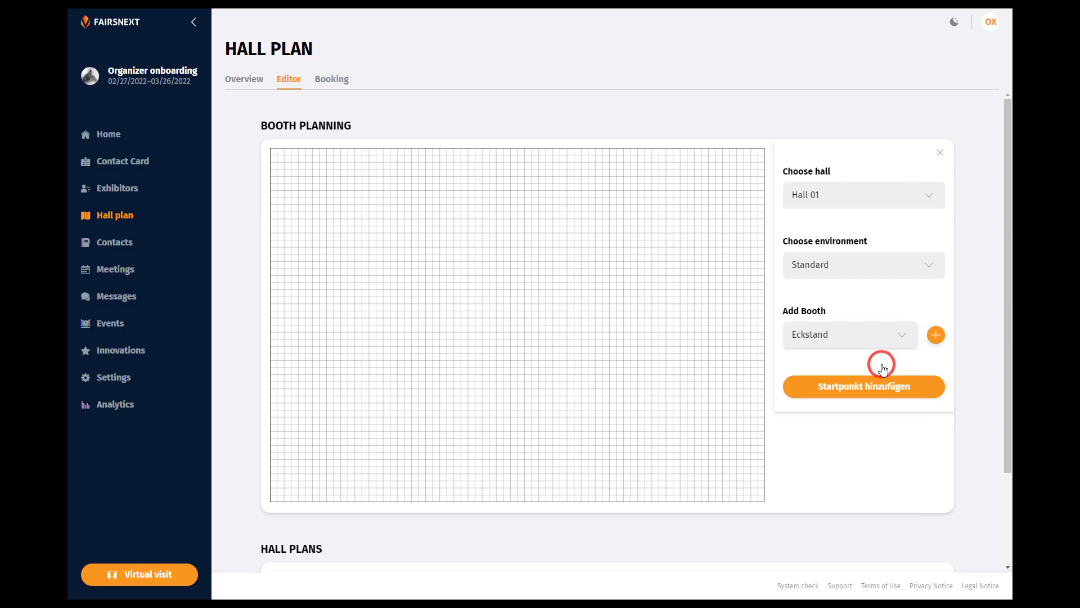
left_click(936, 337)
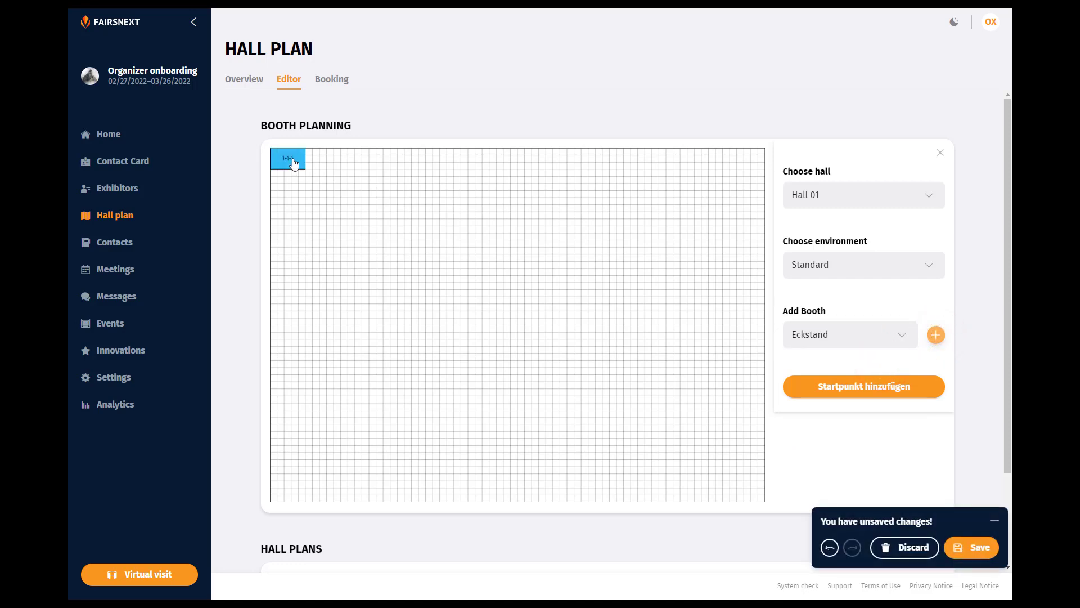
left_click_drag(294, 163, 575, 323)
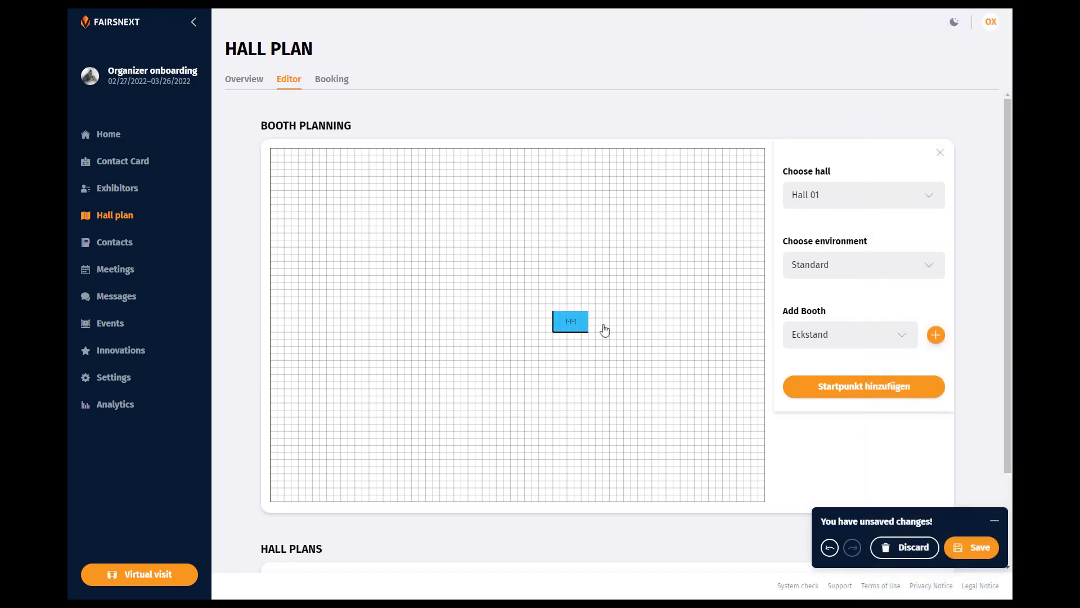
Add a Reihenstand booth and place it beside the Eckstand booth.
left_click(902, 340)
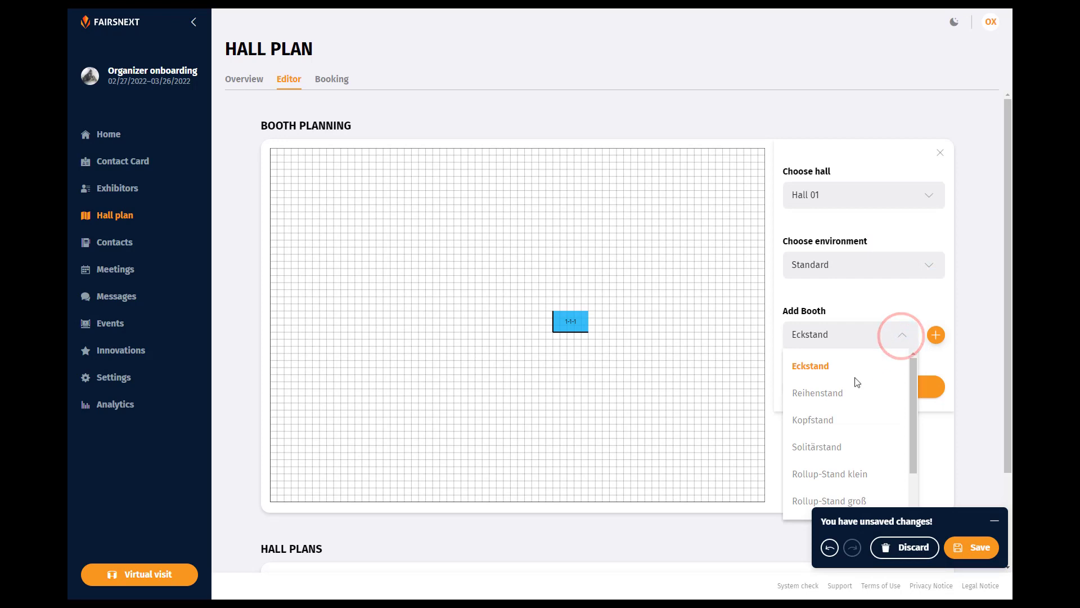
left_click(834, 397)
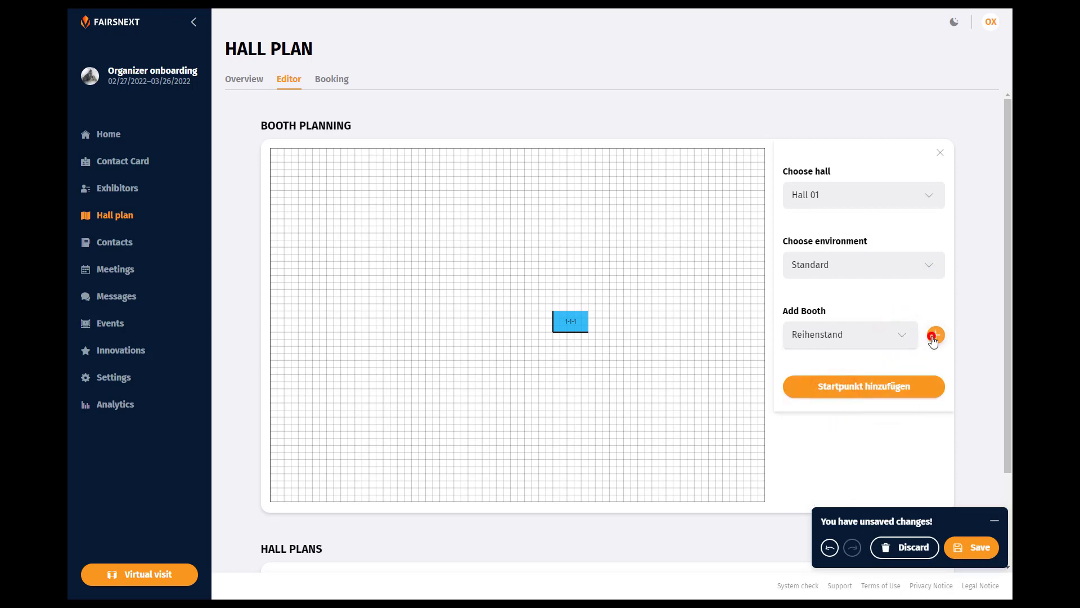
left_click(936, 334)
left_click_drag(290, 161, 540, 325)
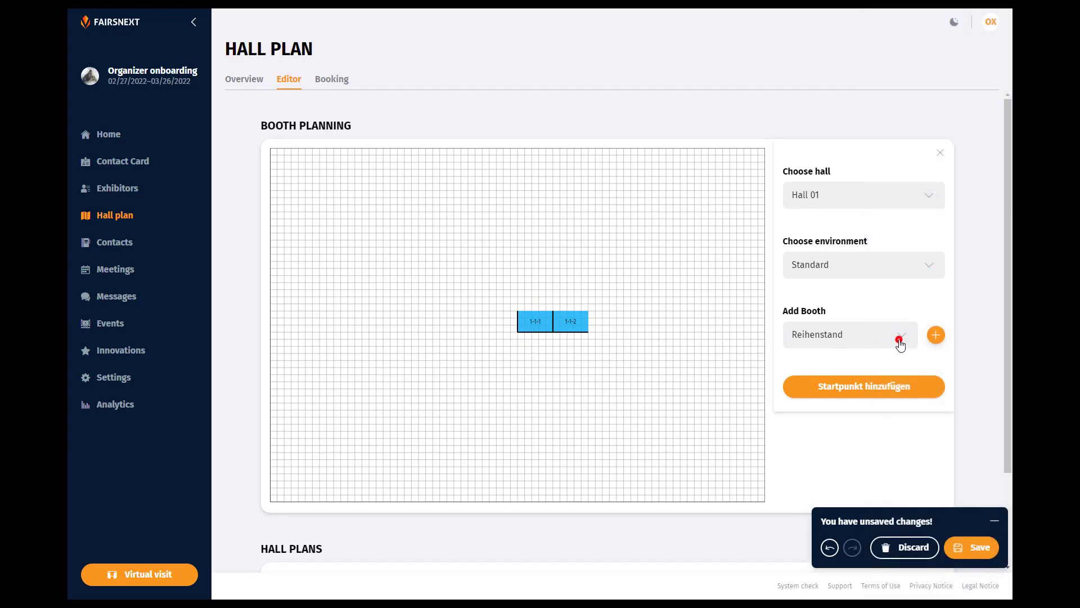
left_click(900, 340)
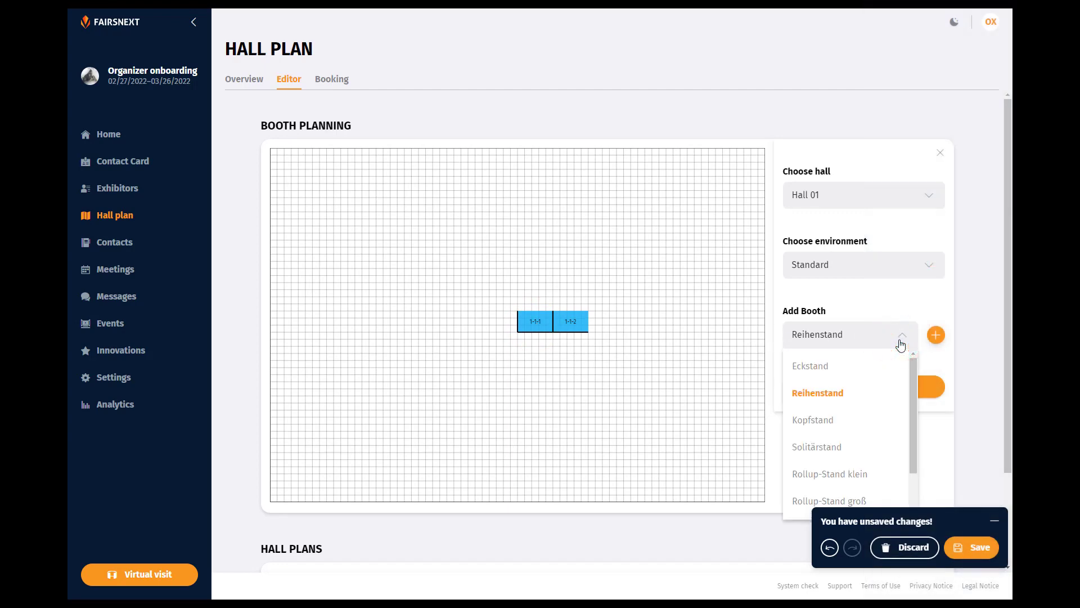
Add a trial Eckstand booth, rotate and mirror it, then delete it.
left_click(885, 365)
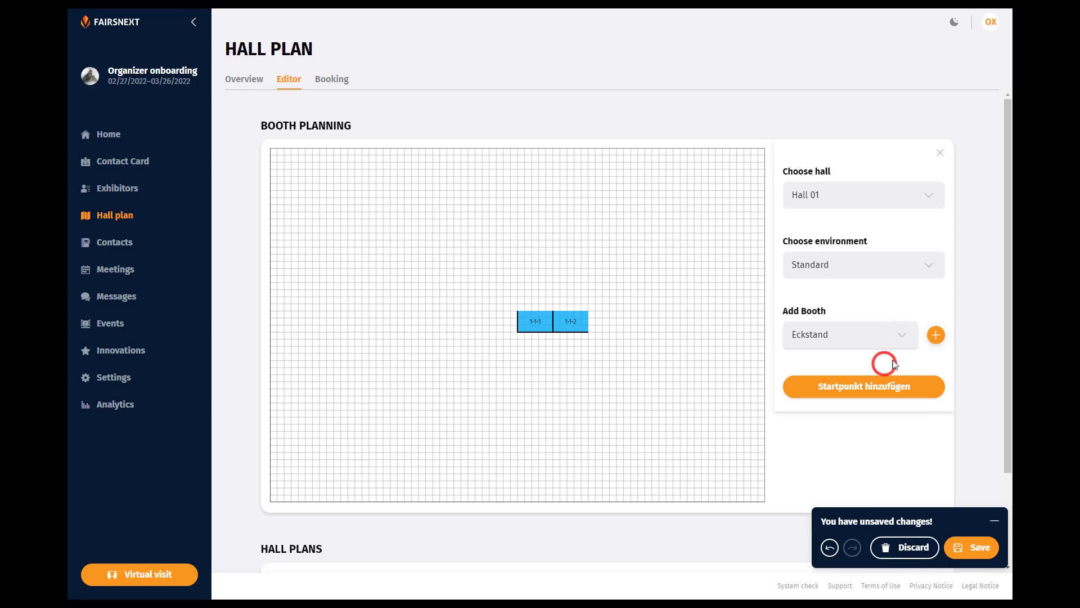
left_click(936, 338)
left_click_drag(290, 159, 455, 237)
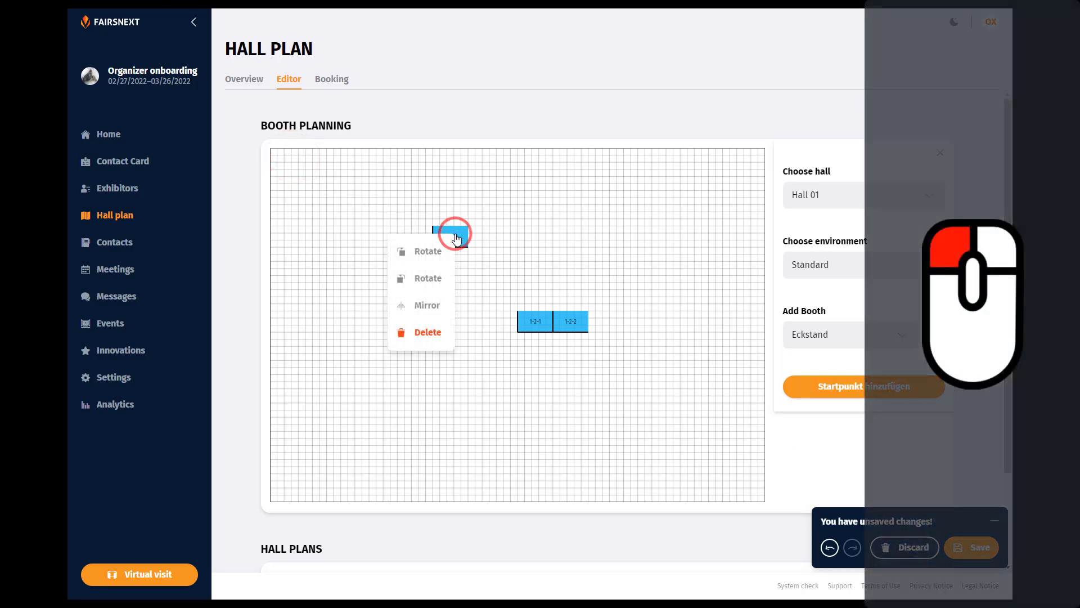
left_click(433, 250)
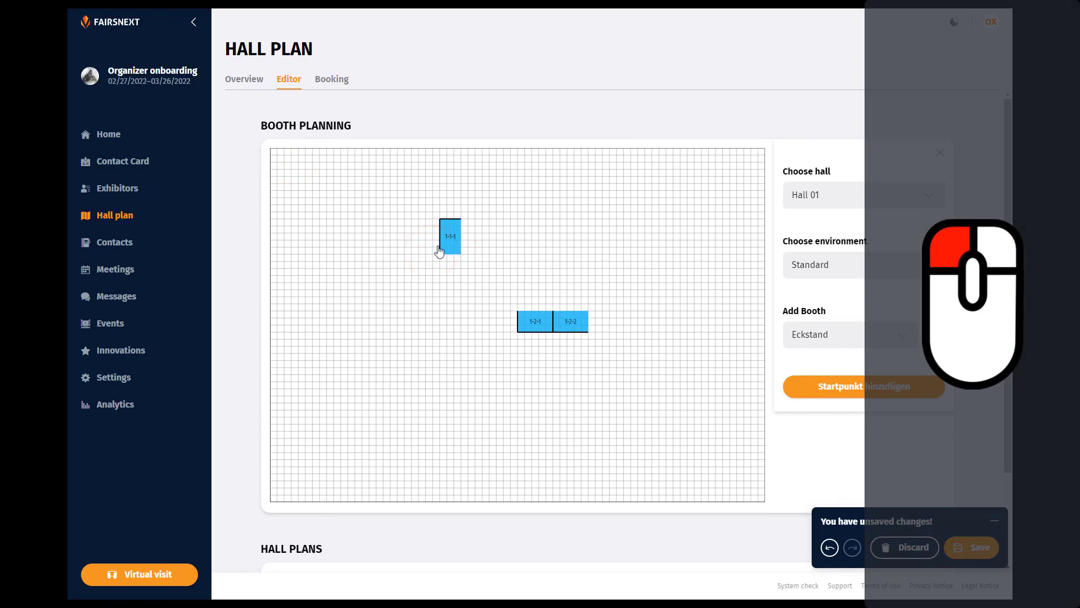
left_click(449, 237)
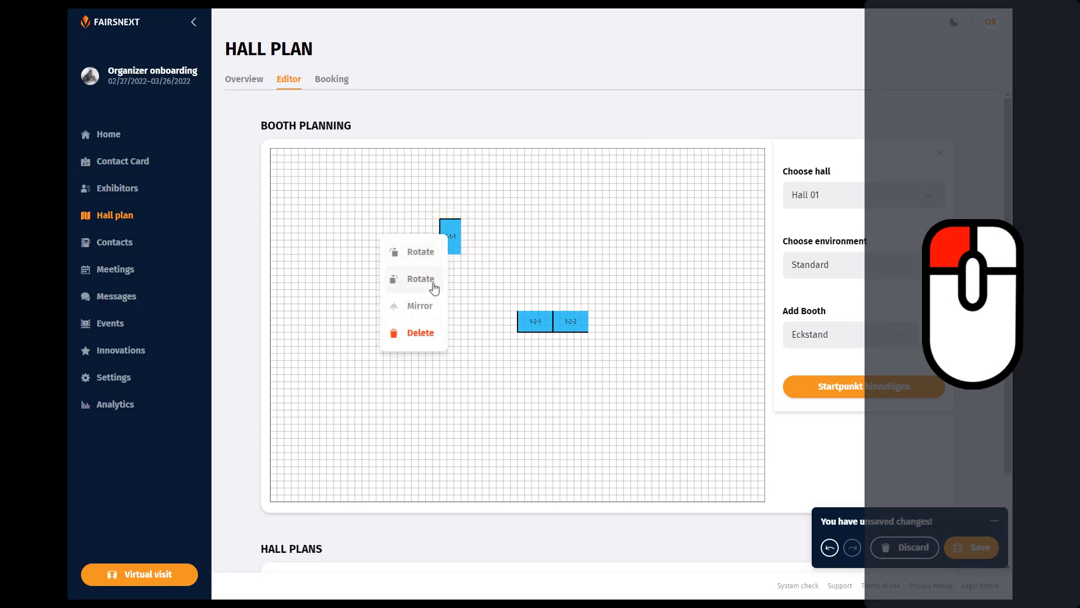
left_click(427, 303)
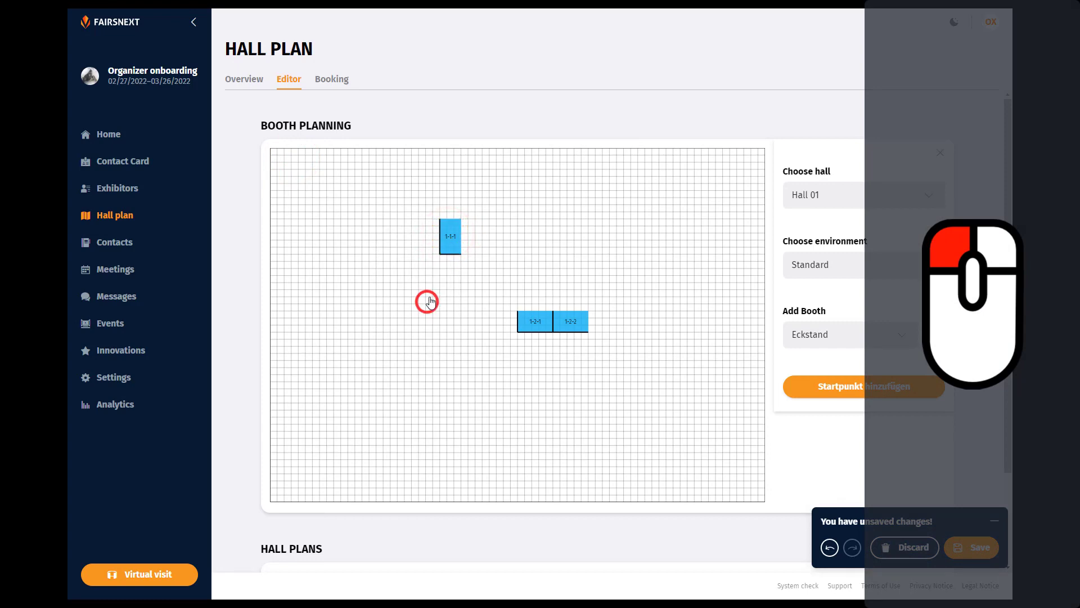
left_click(450, 243)
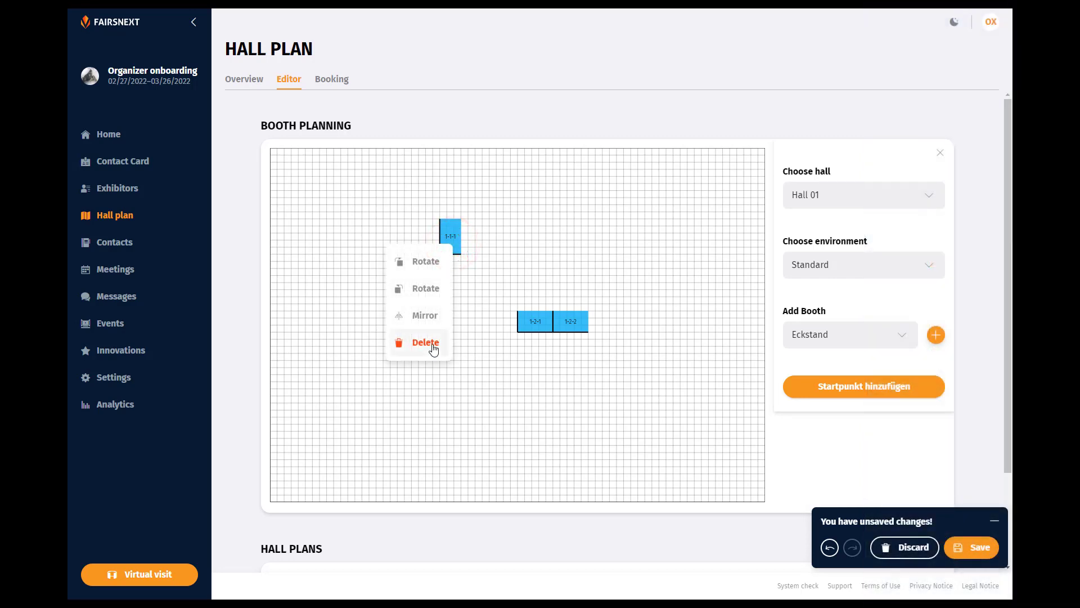
left_click(434, 344)
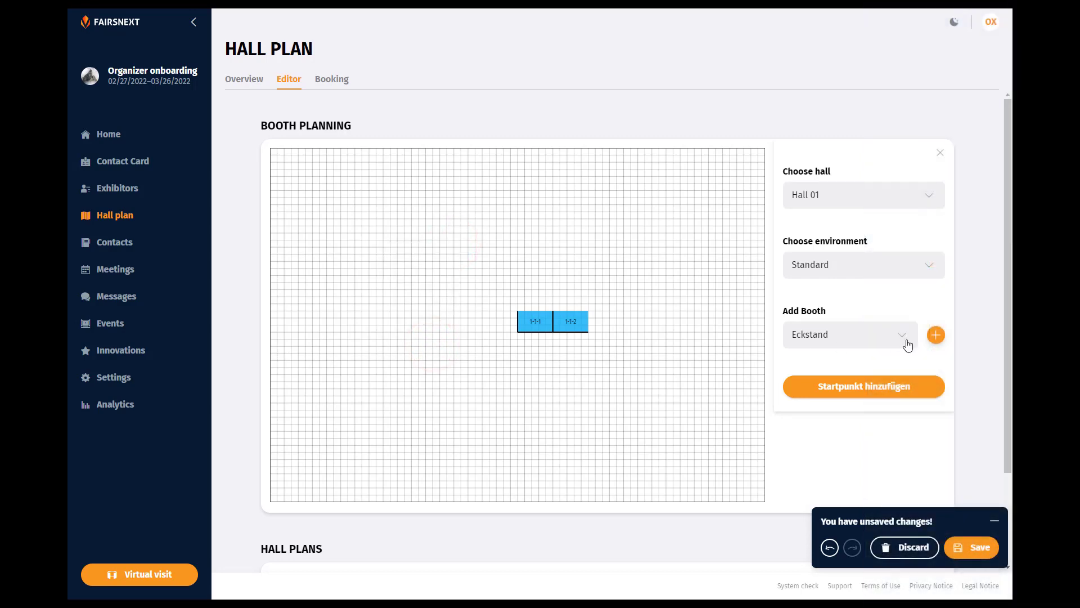
Add a new mirrored Eckstand booth flush against the left end of the booth row.
left_click(936, 335)
left_click_drag(296, 160, 478, 314)
left_click(477, 315)
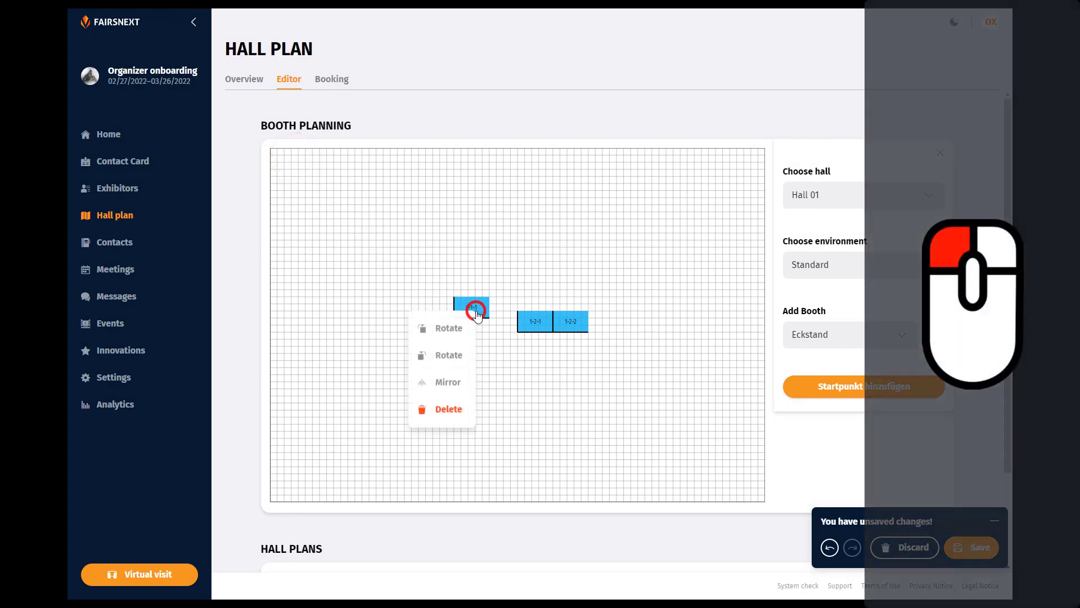
left_click(449, 385)
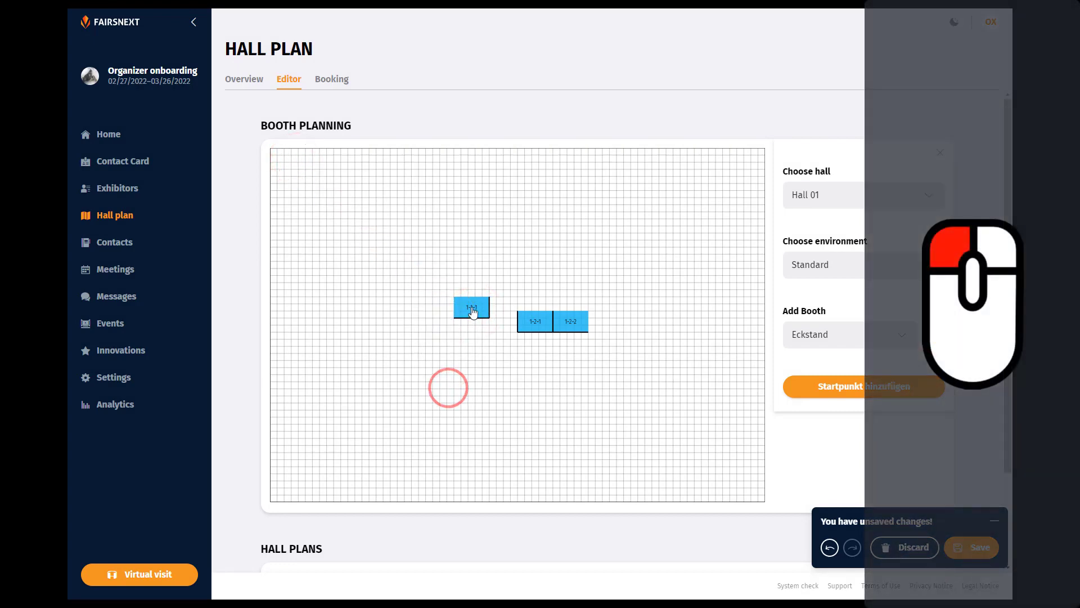
left_click_drag(472, 307, 500, 324)
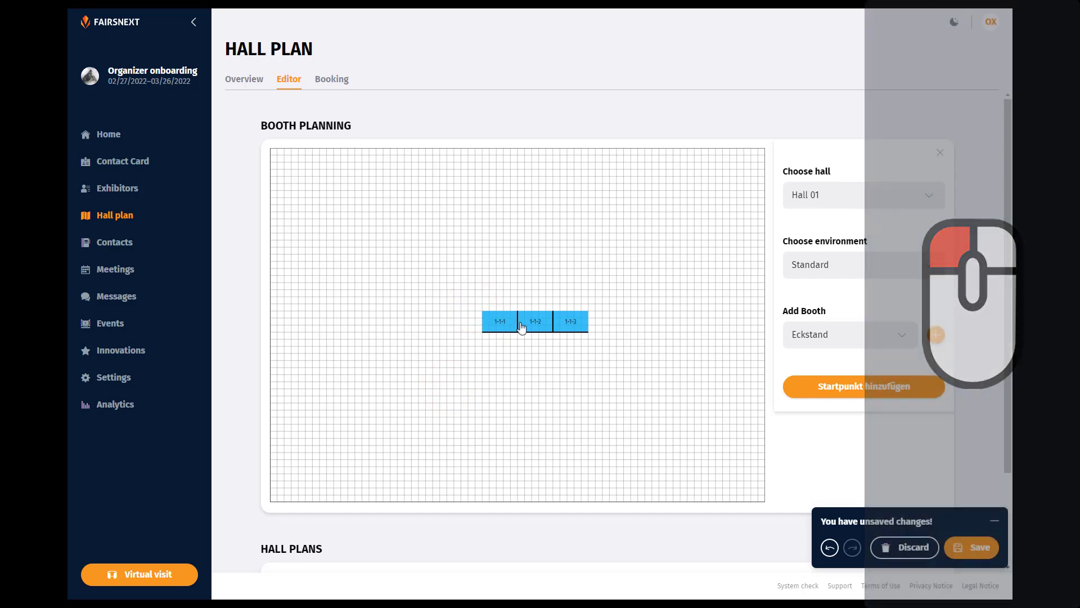
left_click(888, 337)
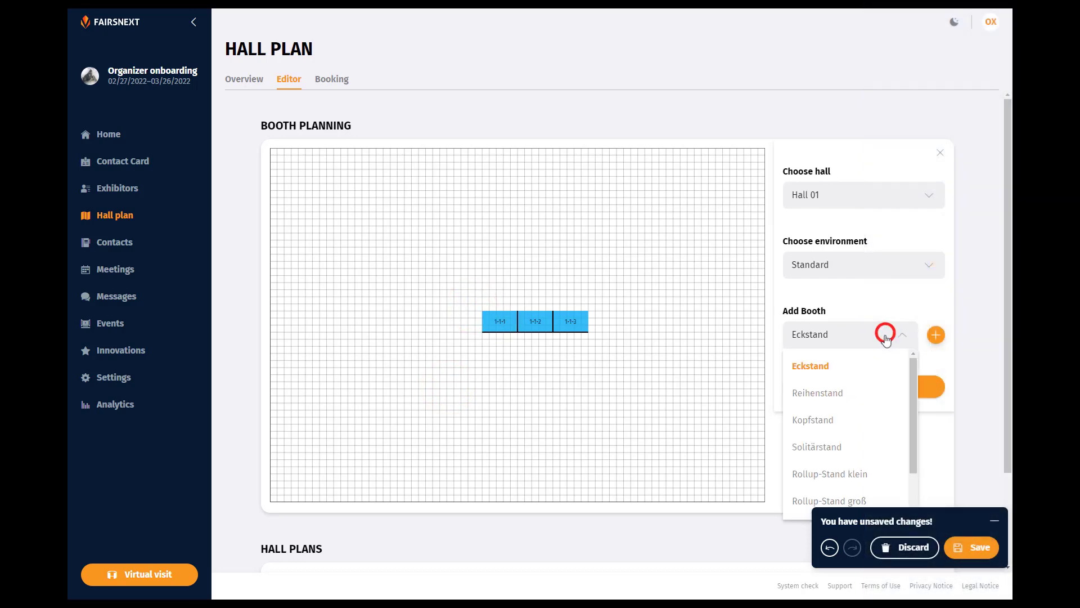
Add two Kopfstand booths, one left of the row and booth 1-1-1 above it.
left_click(851, 419)
left_click(935, 335)
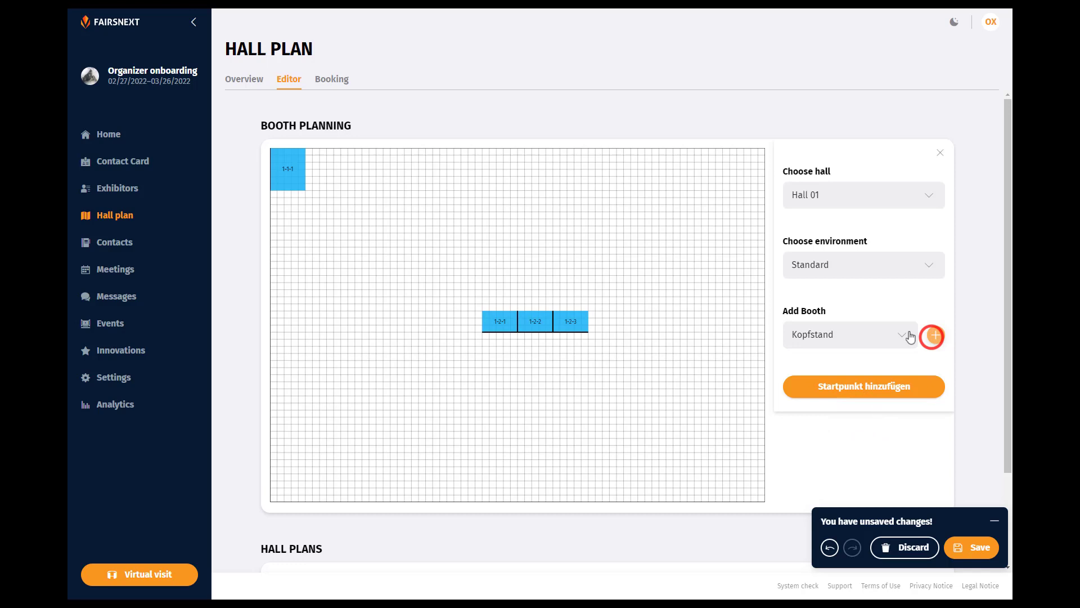
left_click_drag(287, 168, 459, 274)
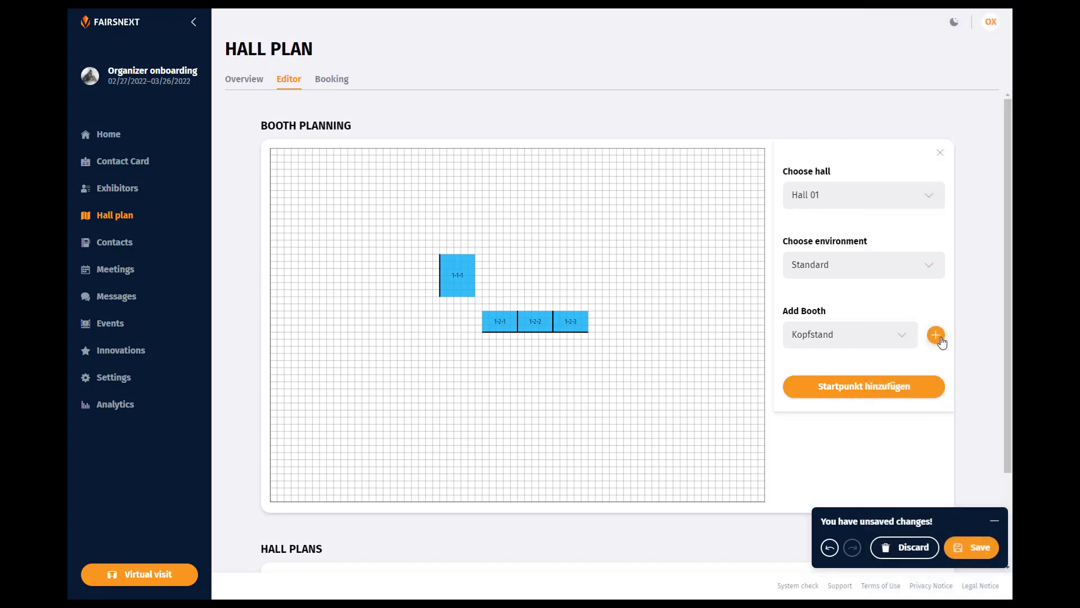
left_click(938, 335)
left_click_drag(292, 163, 494, 241)
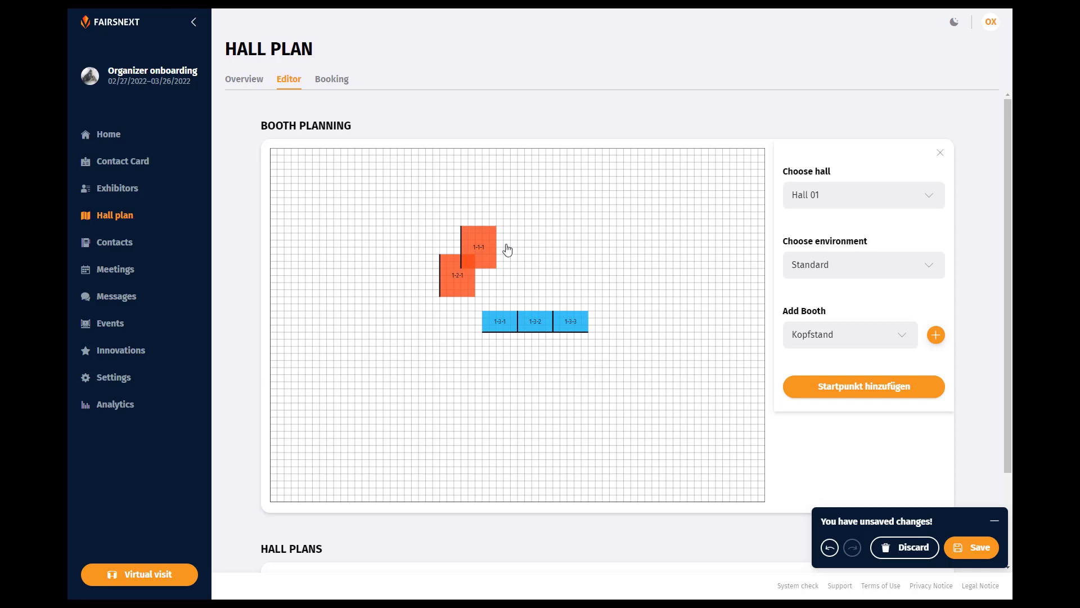
left_click_drag(507, 249, 506, 218)
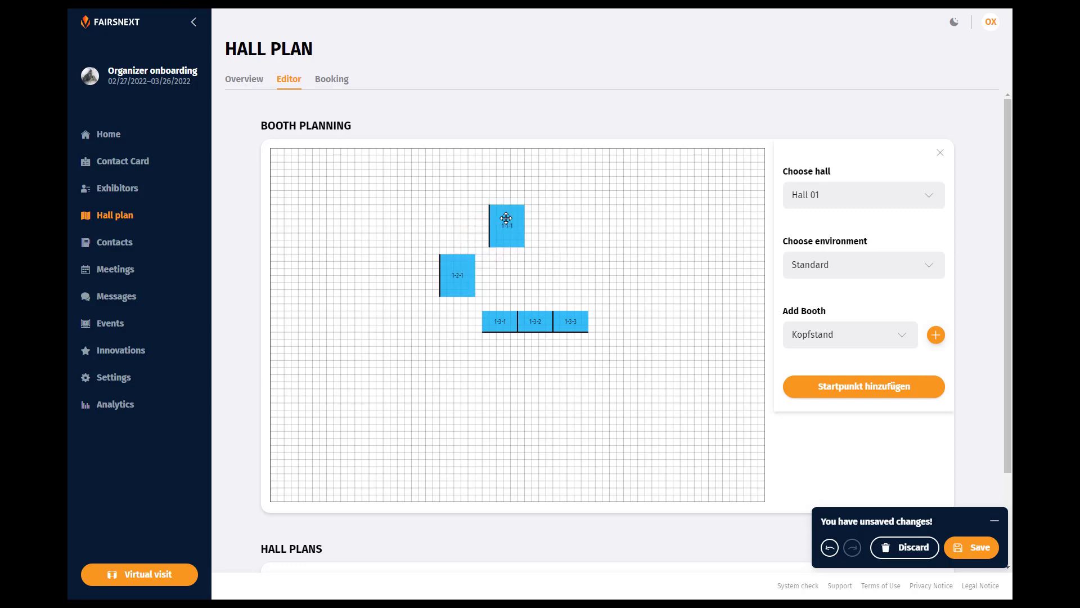
Rotate booth 1-1-1, nudge it one cell down-right, and save the layout.
right_click(506, 219)
left_click(487, 233)
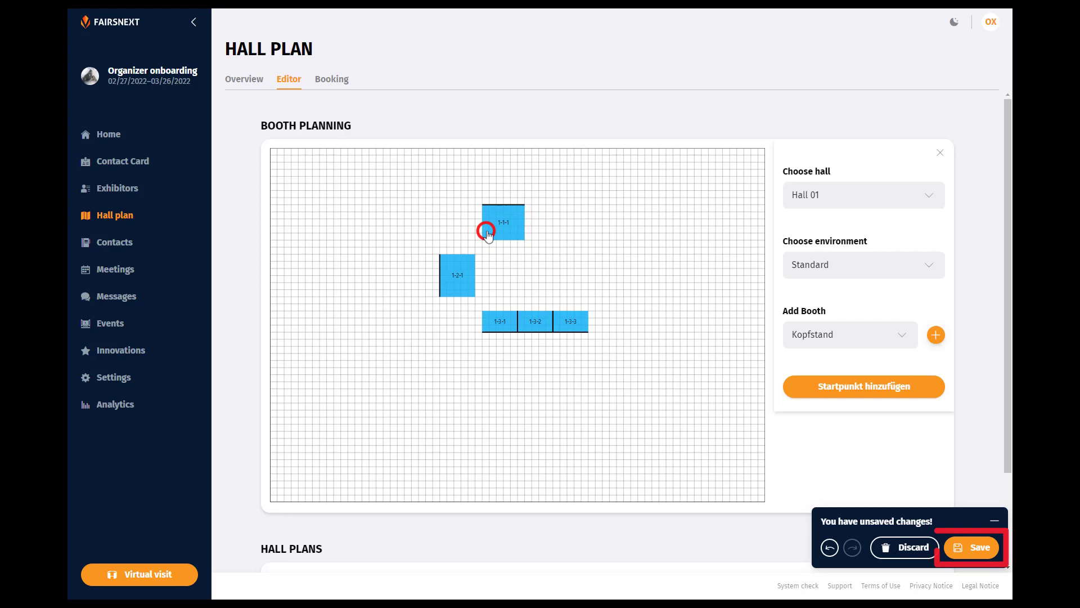
left_click_drag(501, 224, 513, 229)
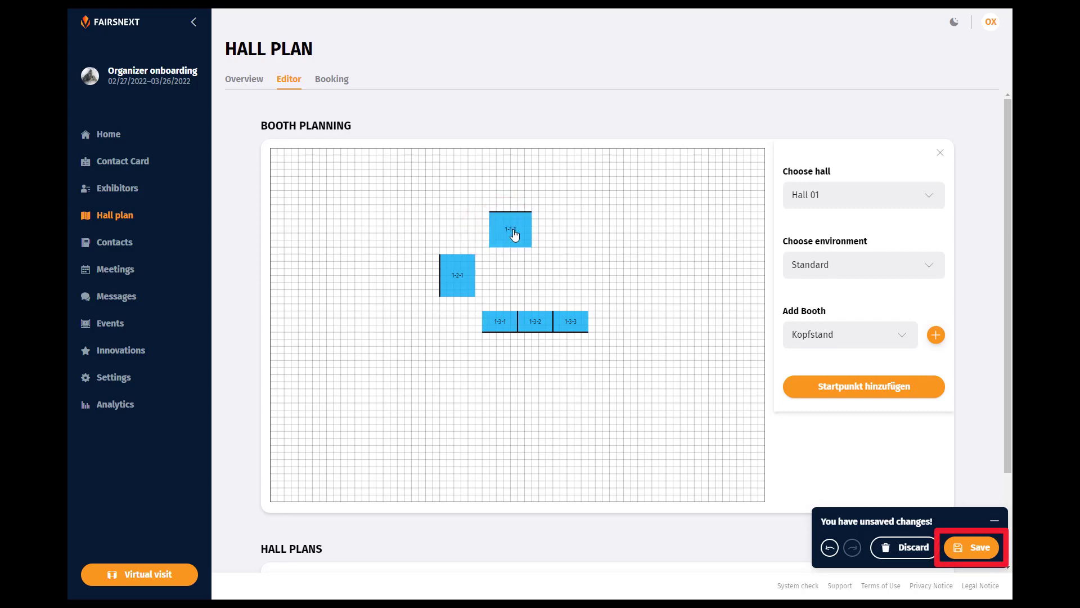
left_click(971, 546)
Add three new halls named Hall 02, Hall 03 and Hall 04, and save.
scroll(833, 459, "down", 1)
scroll(833, 460, "down", 1)
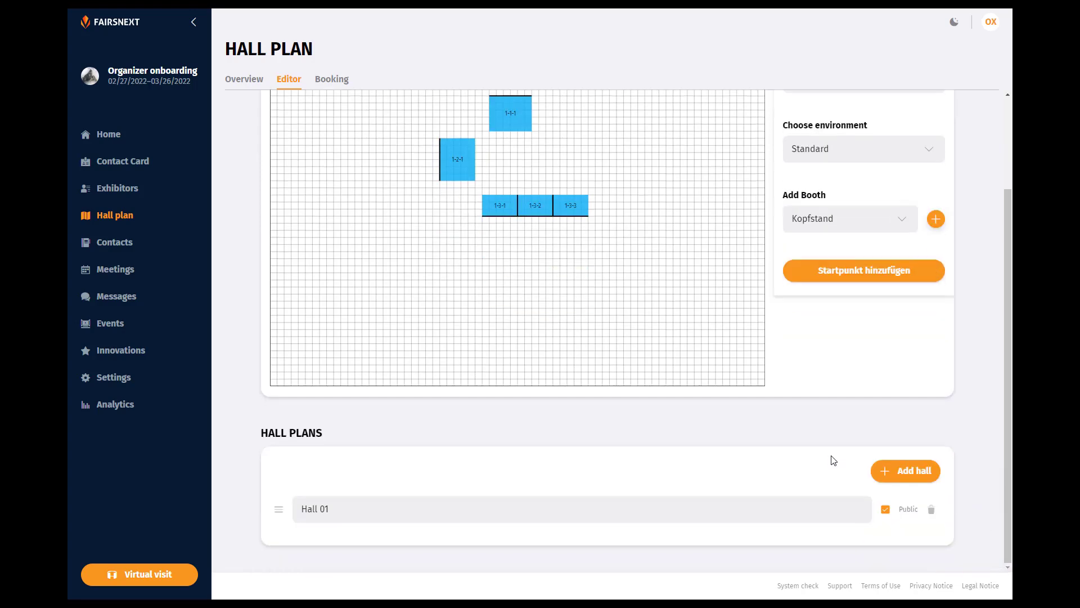
left_click(912, 471)
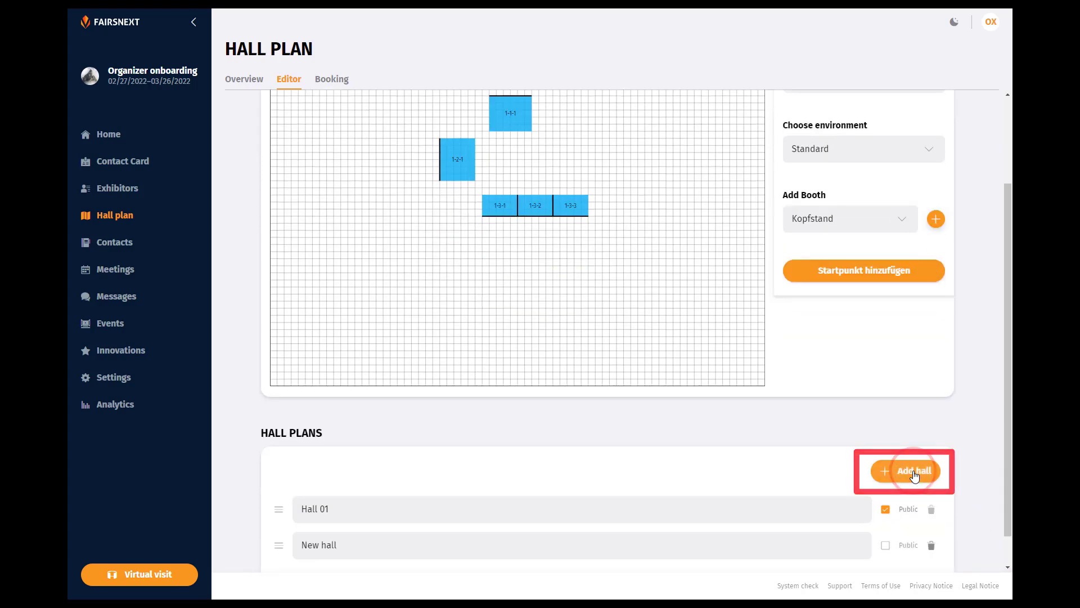
triple_click(374, 544)
type("Hall 02")
left_click(905, 470)
scroll(563, 450, "down", 1)
left_click(338, 509)
type("Hall 03")
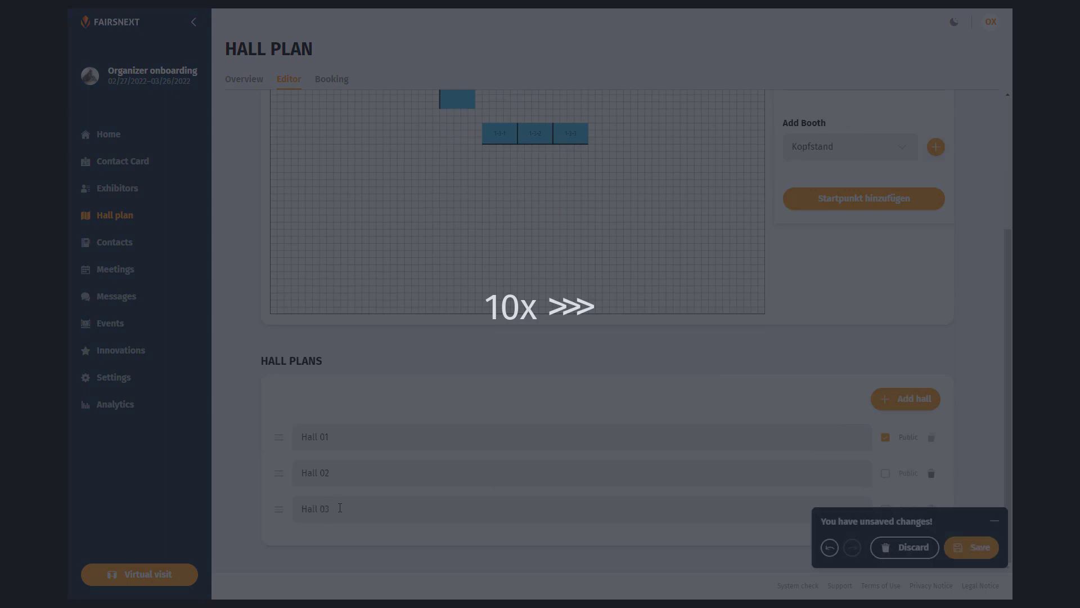
left_click(906, 398)
left_click(351, 508)
type("Hall 04")
left_click(972, 547)
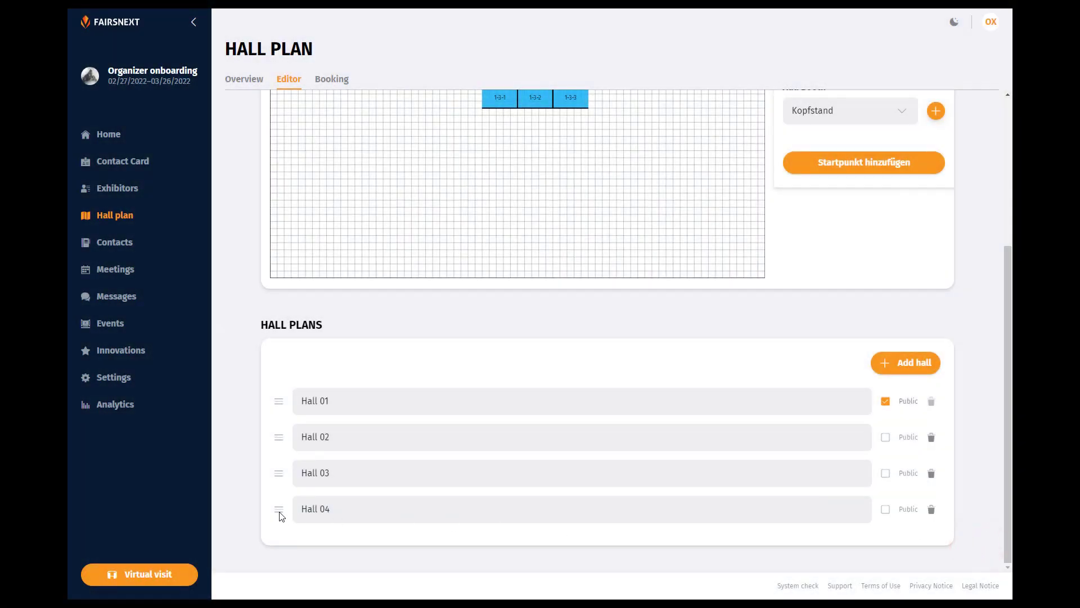
Reorder the hall rows back to Hall 01–04 order and save.
left_click_drag(279, 509, 282, 434)
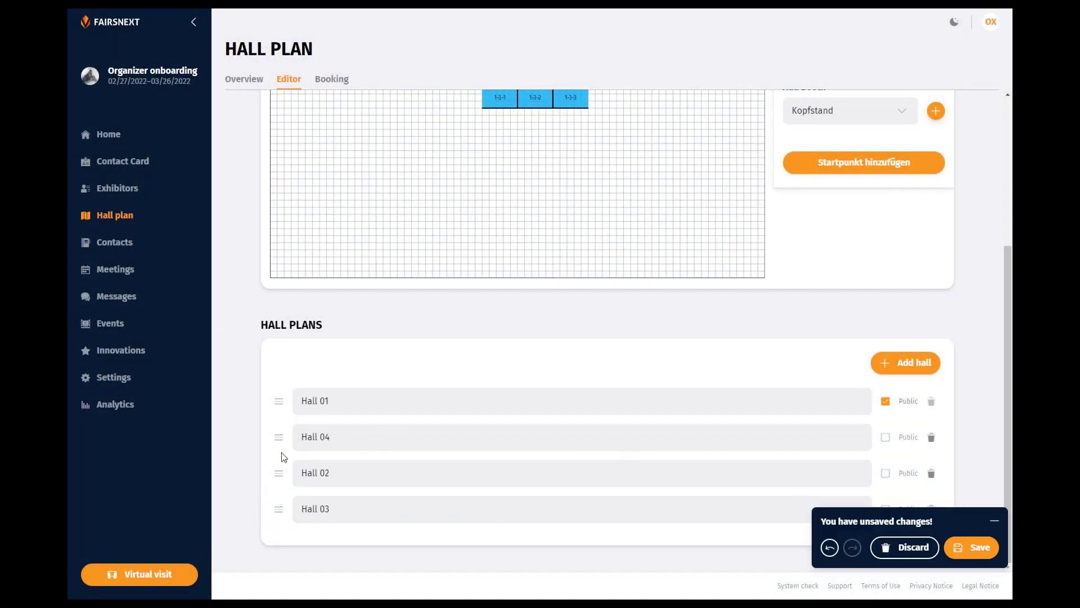
left_click_drag(281, 478, 282, 442)
left_click_drag(281, 510, 284, 466)
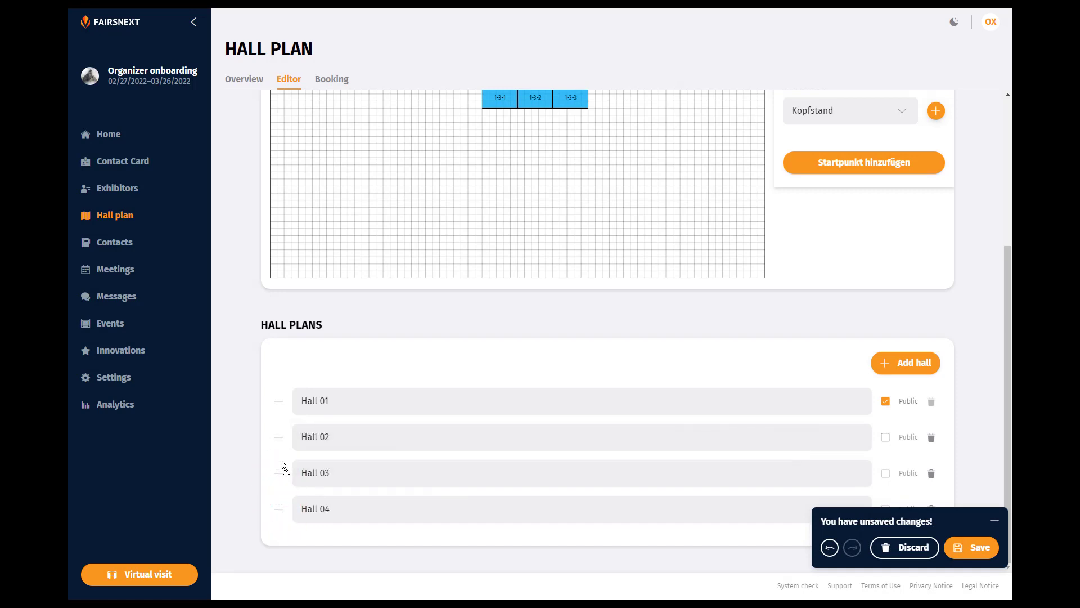
left_click(959, 547)
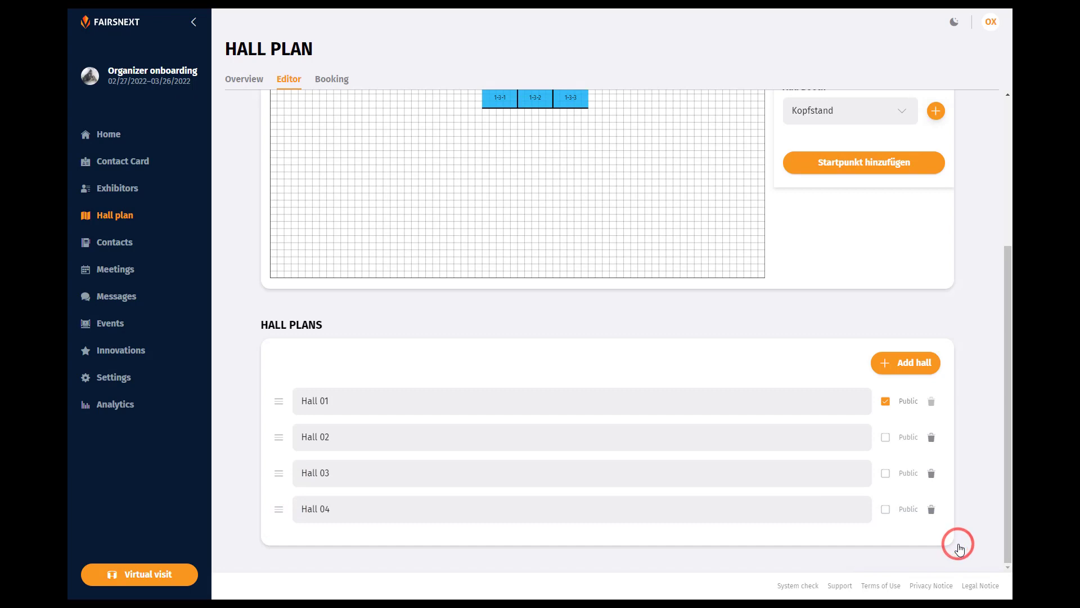
Mark Hall 02, Hall 03 and Hall 04 as Public and save.
left_click(889, 441)
left_click(888, 474)
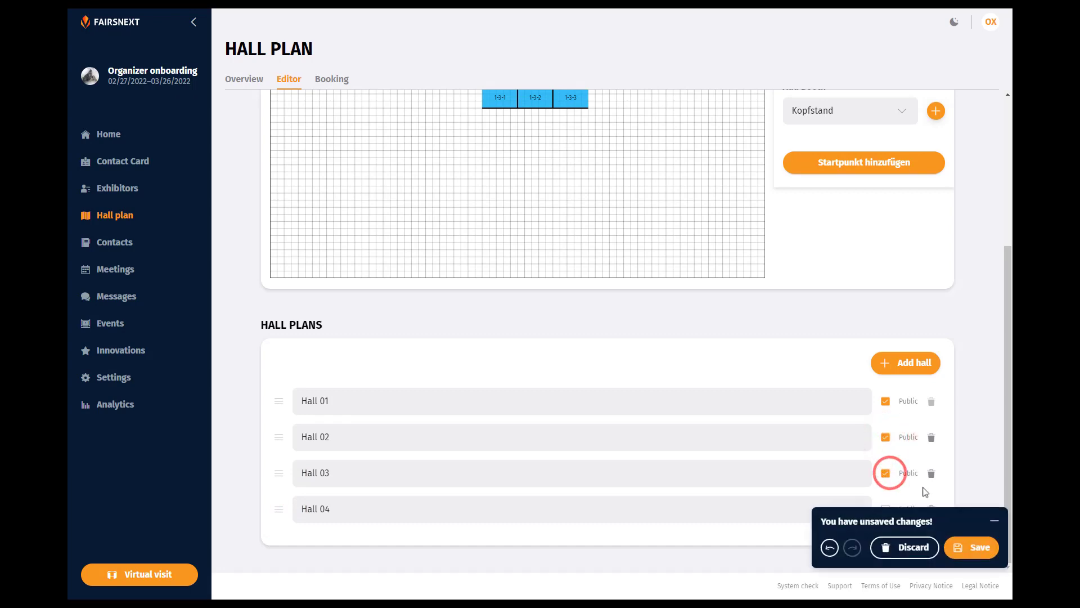
left_click(994, 523)
left_click(887, 509)
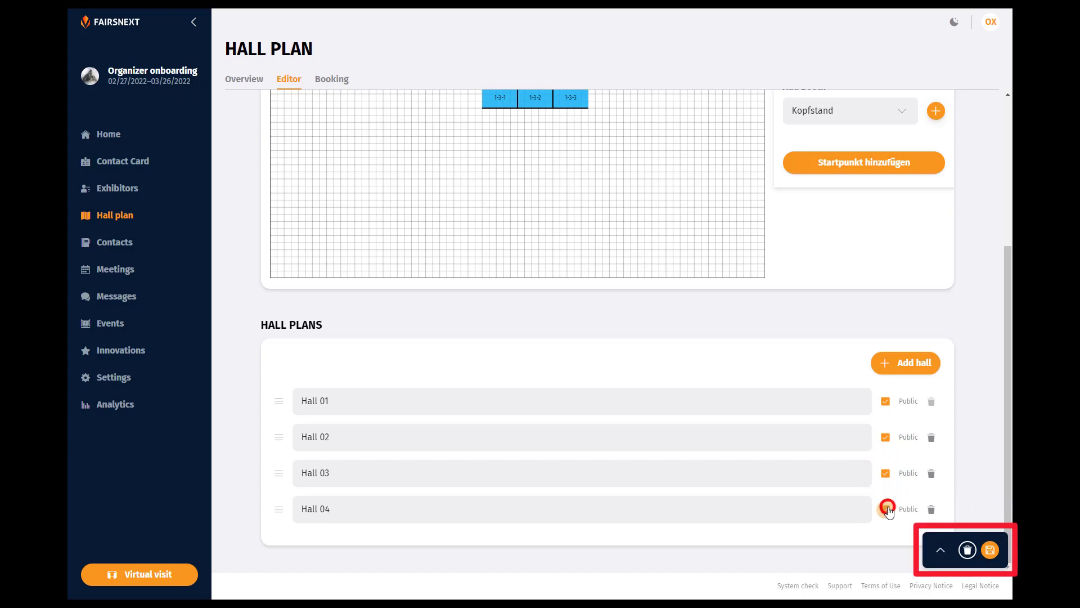
left_click(991, 550)
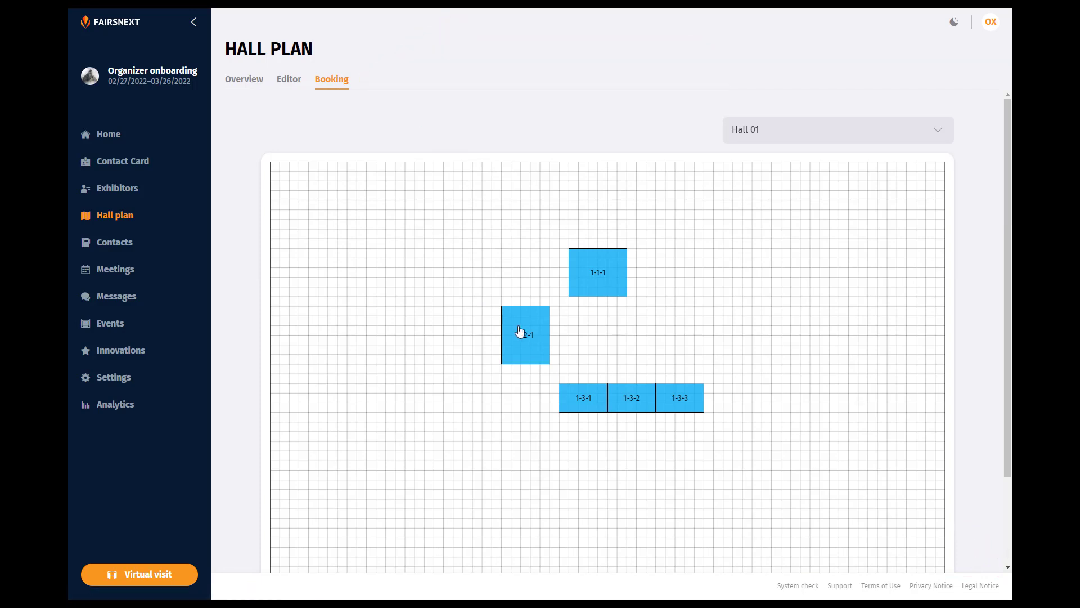
Assign booth 1-2-1 to exhibitor 01, close the Assign Booth popup, and save.
left_click(518, 329)
left_click(650, 366)
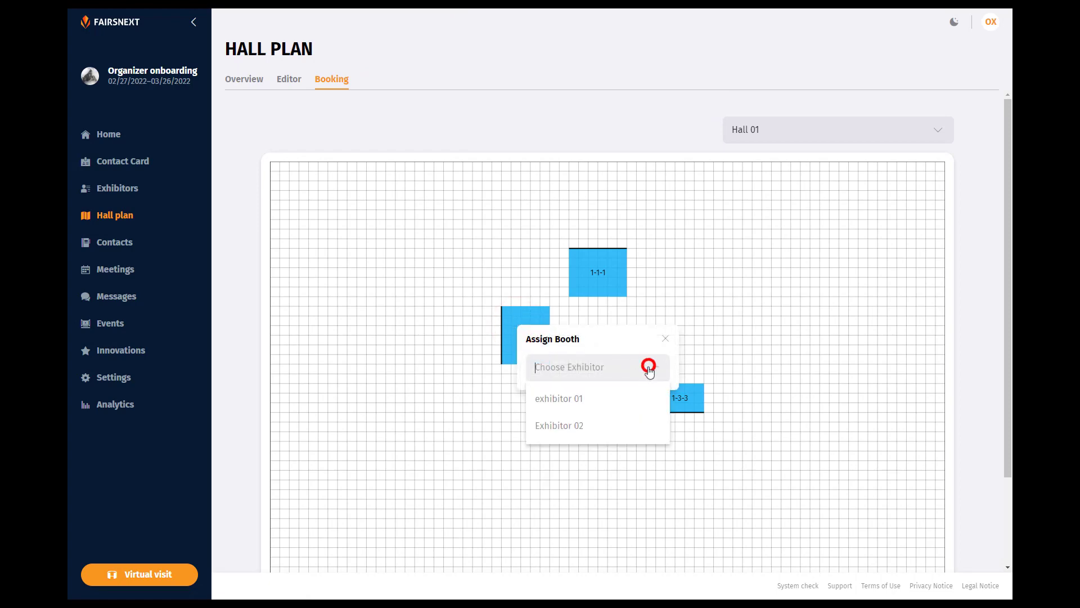
left_click(631, 398)
left_click(665, 338)
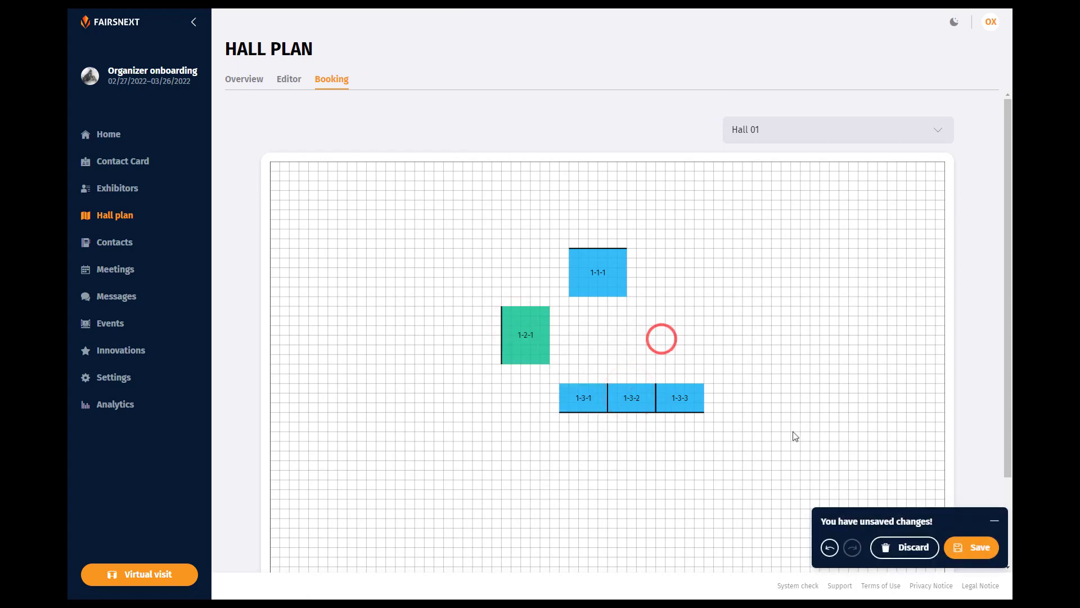
left_click(955, 548)
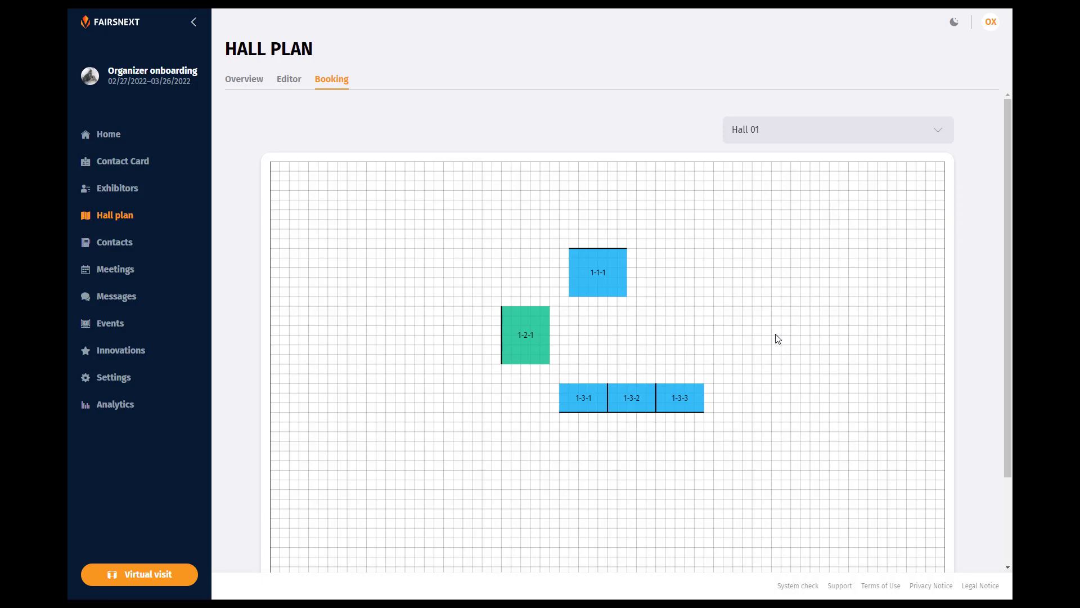
Clear the exhibitor from booth 1-2-1, close the Assign Booth popup, and save.
left_click(541, 336)
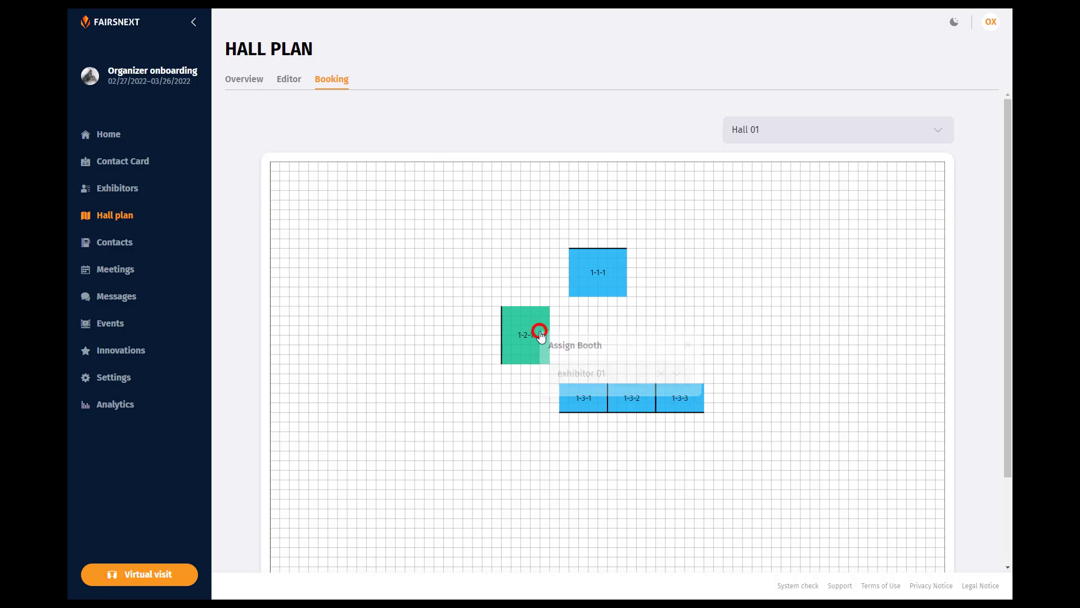
left_click(661, 375)
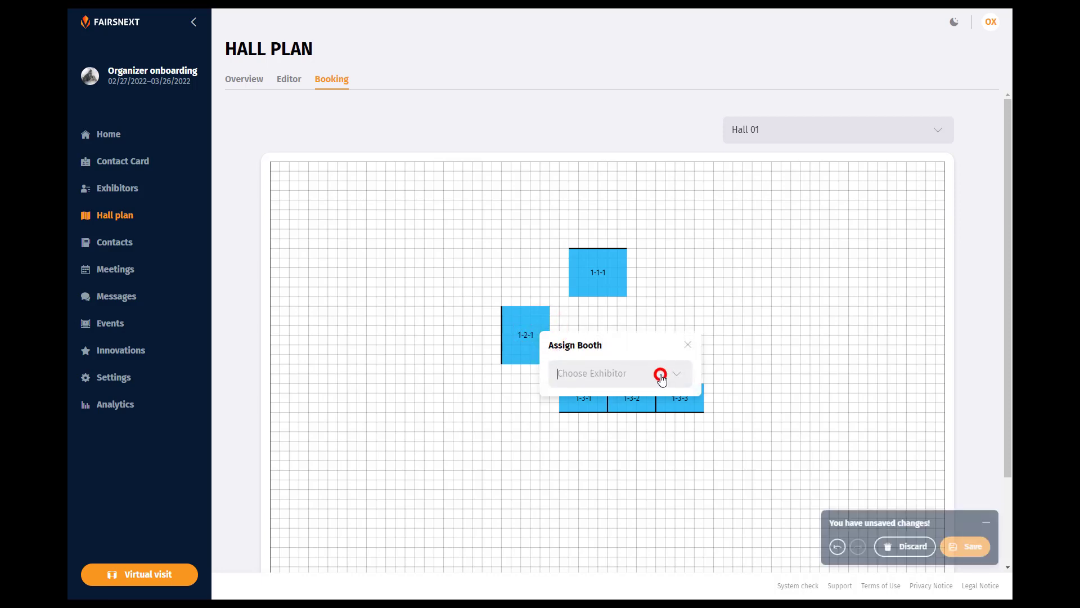
left_click(688, 345)
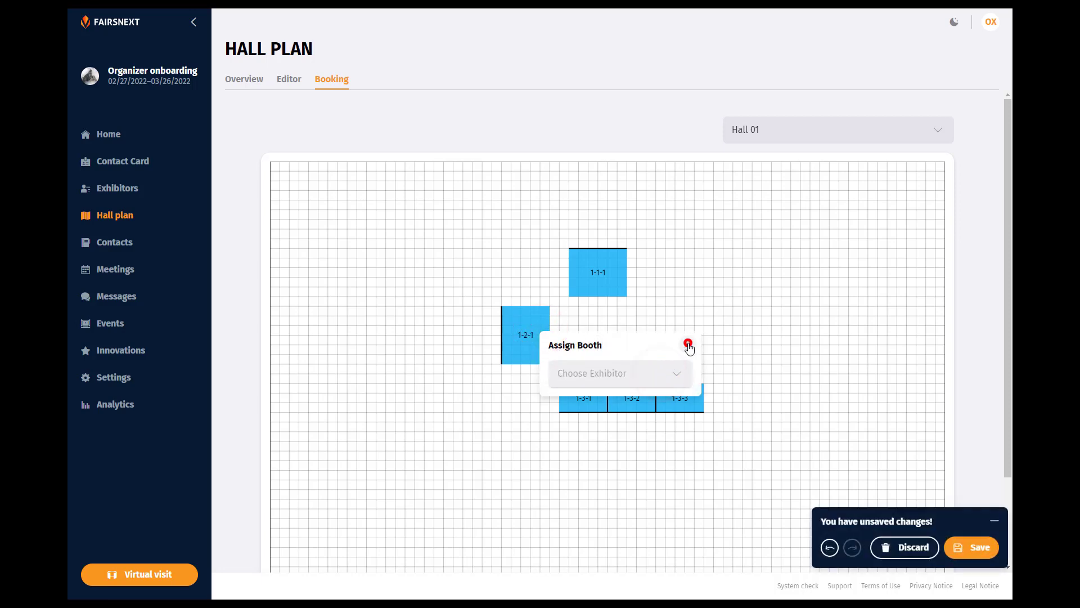
left_click(973, 550)
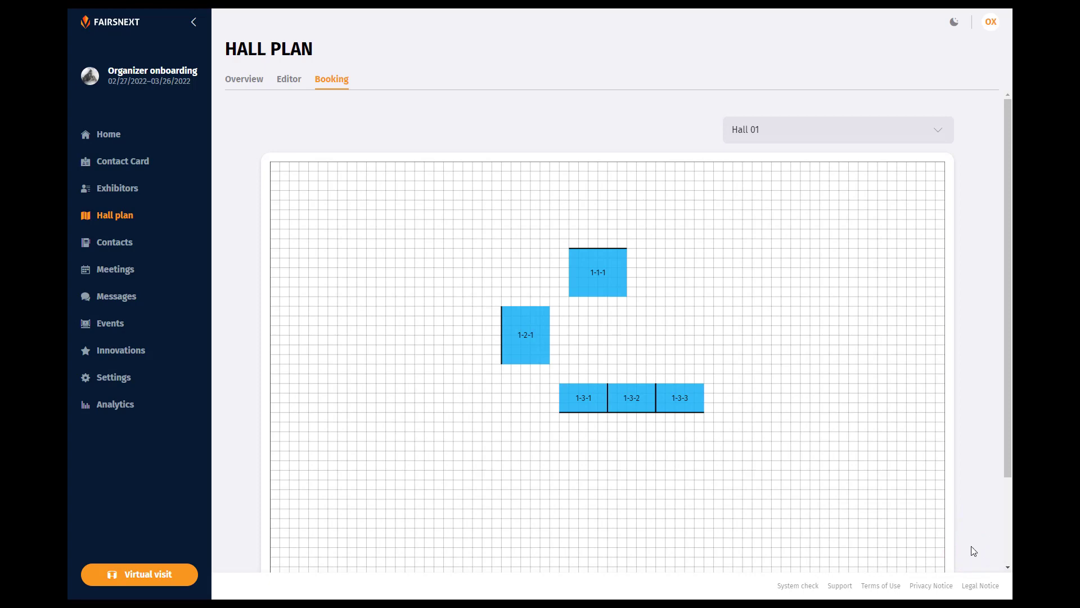
left_click(936, 131)
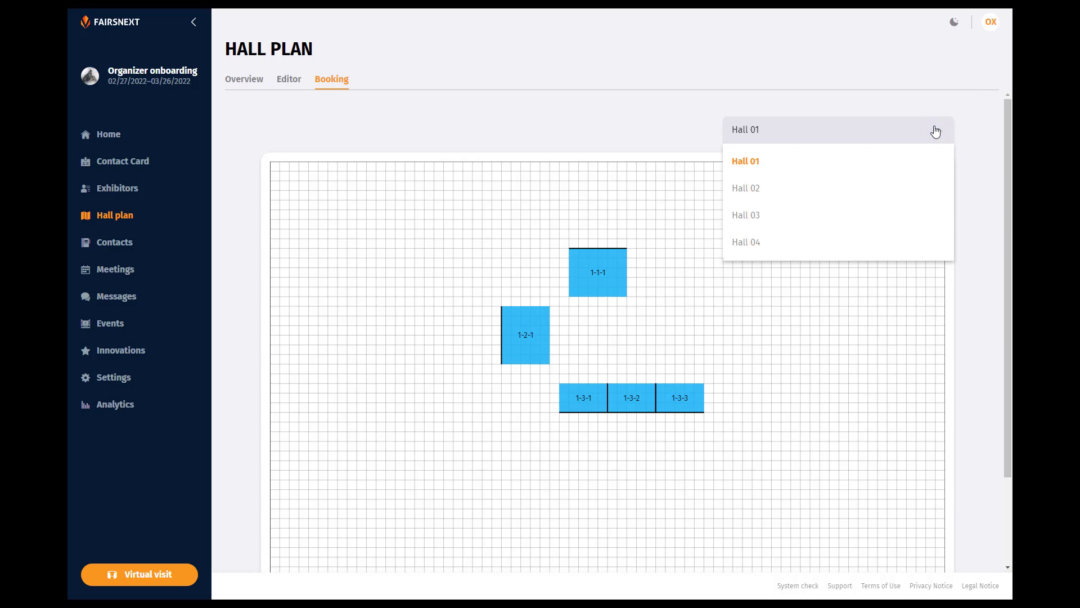
left_click(936, 131)
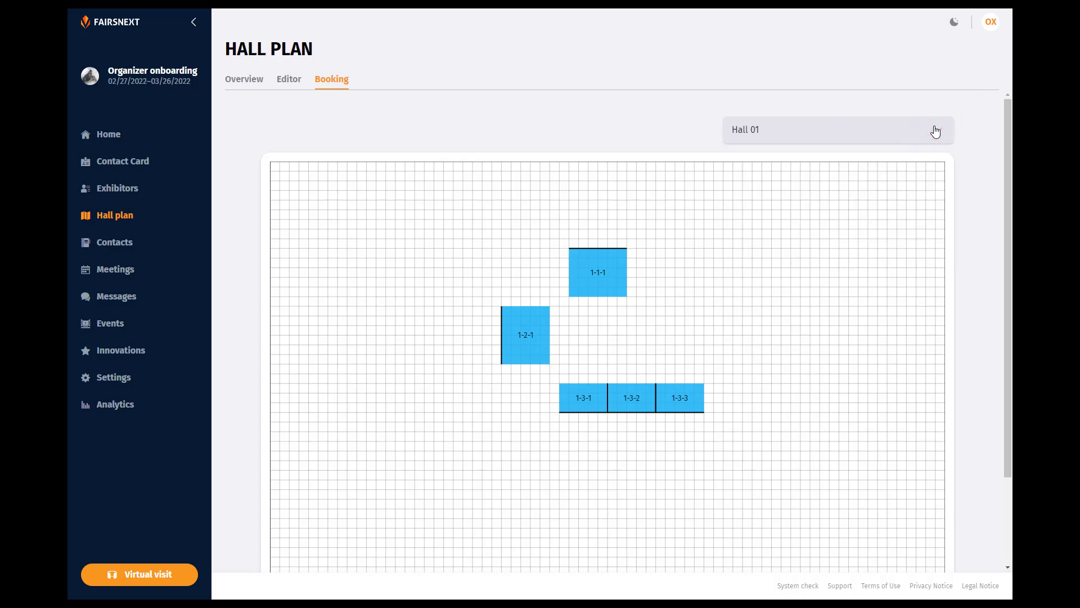